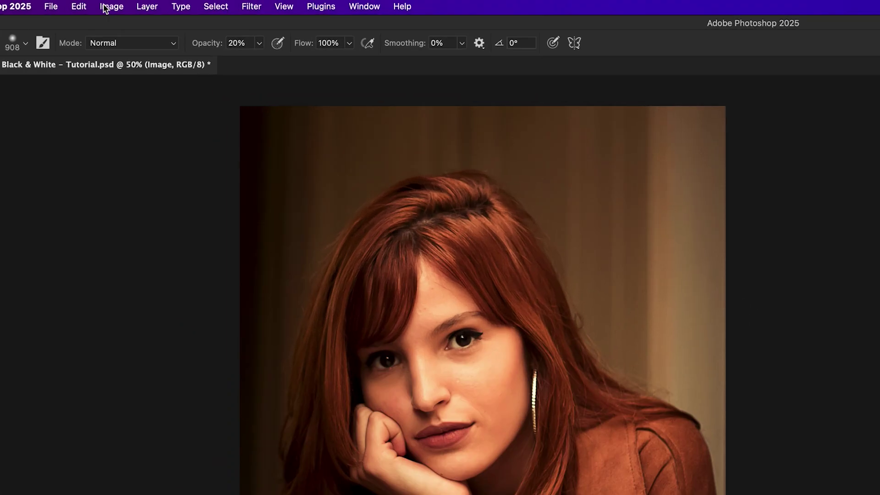
Step: Apply Image > Adjustments > Desaturate to turn the portrait grayscale
left_click(95, 2)
mouse_move(177, 83)
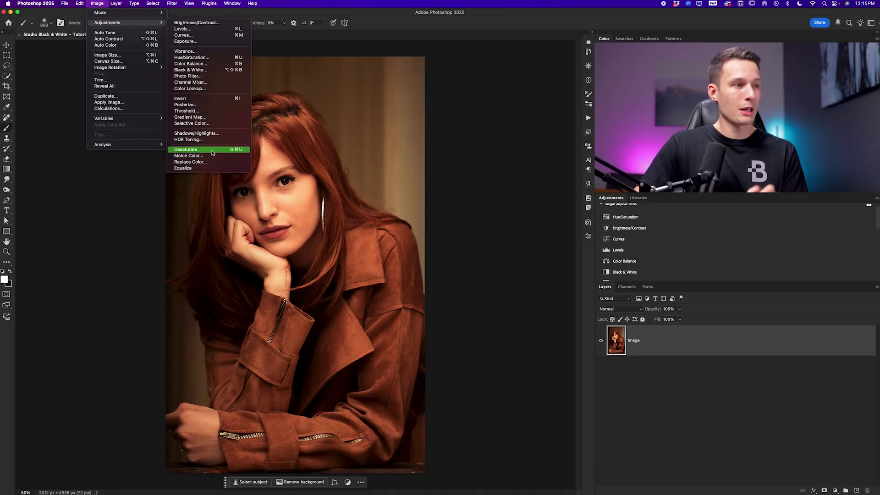
left_click(555, 280)
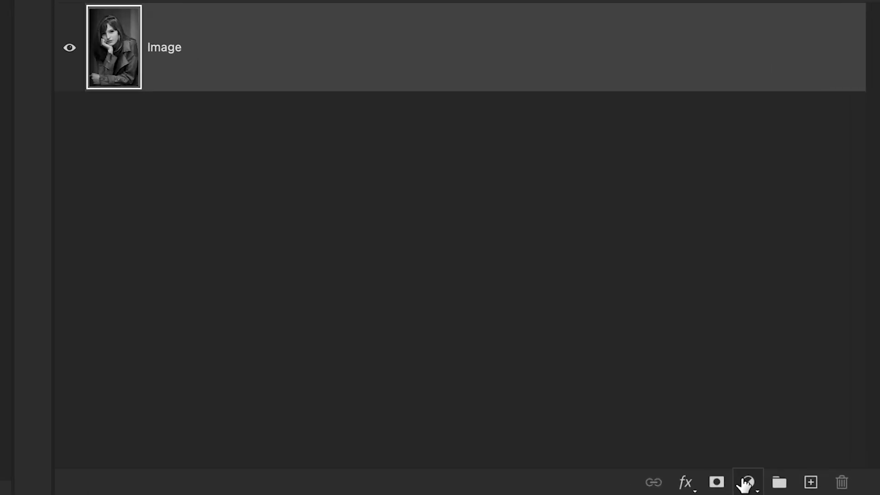
Step: Add a Solid Color fill layer set to pure black
left_click(834, 491)
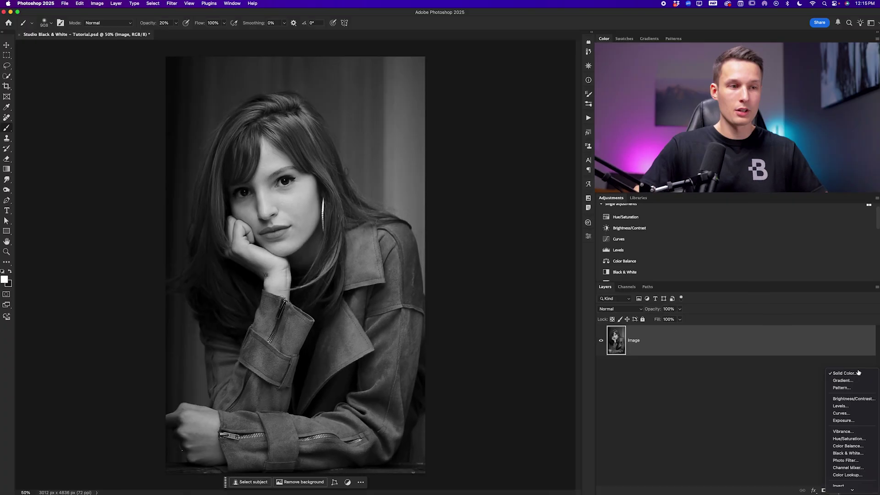
left_click(843, 373)
left_click_drag(472, 234, 412, 300)
left_click(579, 205)
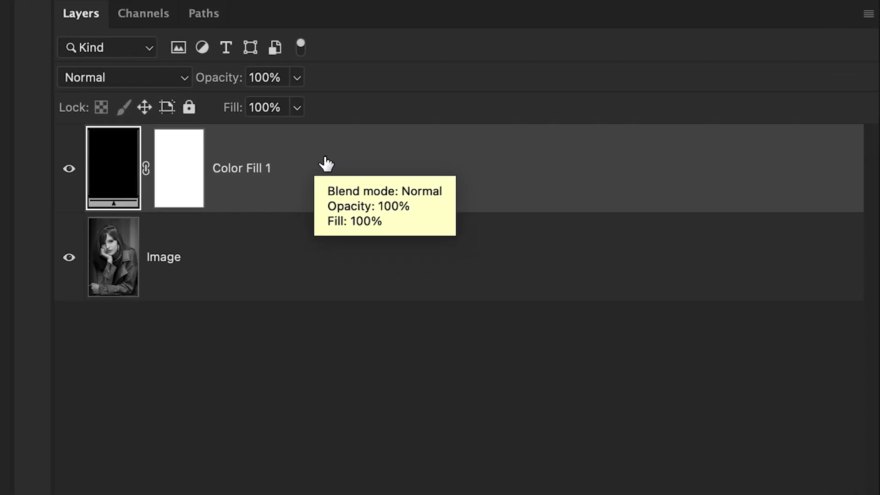
Step: Move Color Fill 1 beneath the Image layer, then select the Image layer
left_click_drag(689, 339, 682, 386)
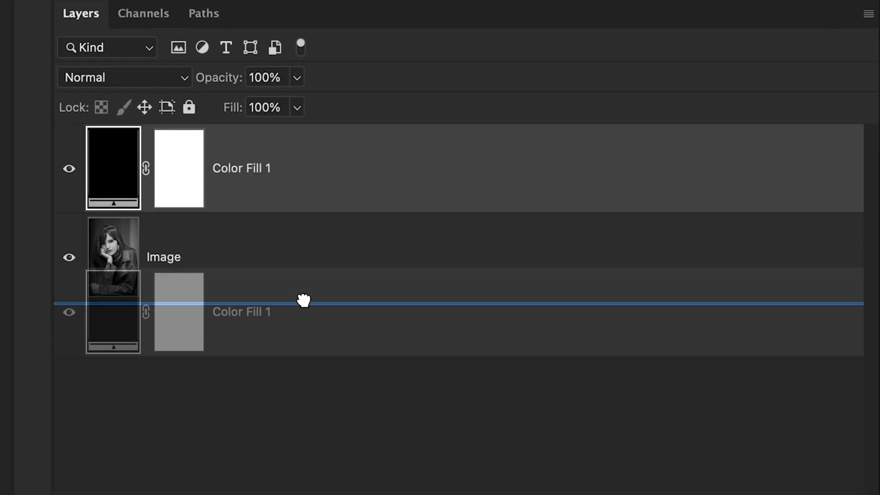
left_click_drag(304, 300, 305, 305)
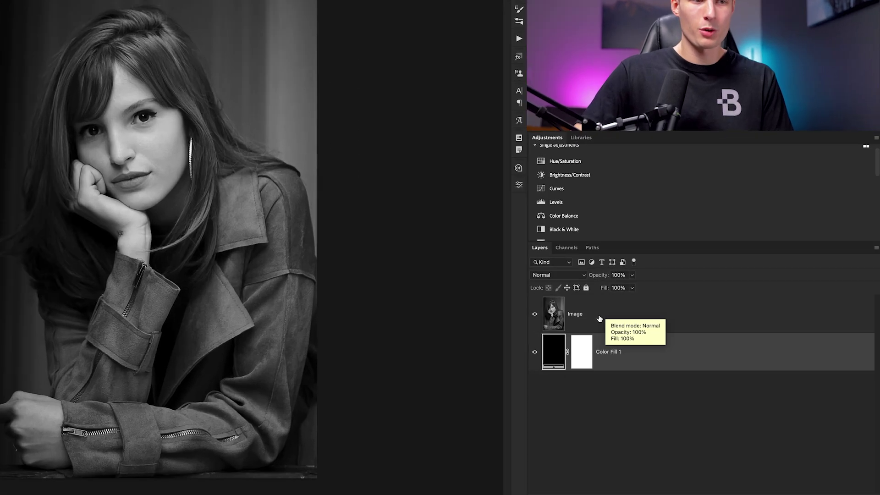
left_click(648, 344)
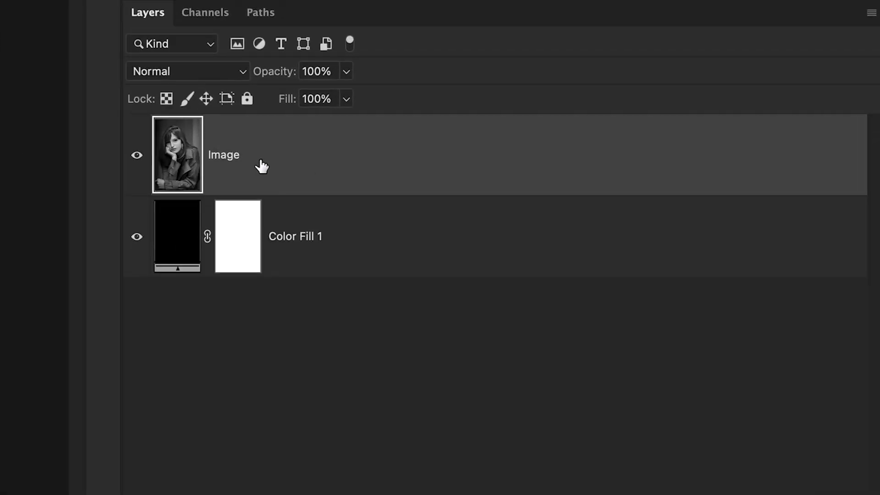
Step: Split the Image layer's Blend If current-layer shadow slider to 82/128 so dark tones fade to black
double_click(303, 164)
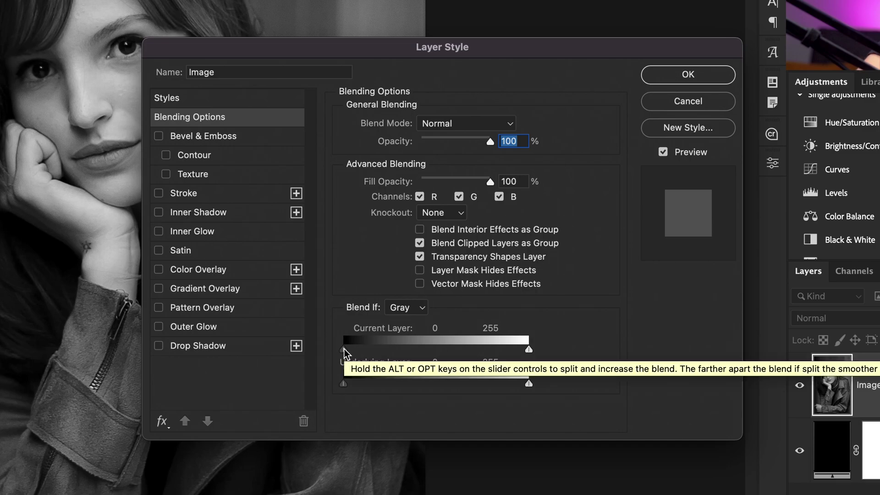
key("super+plus")
key("super+0")
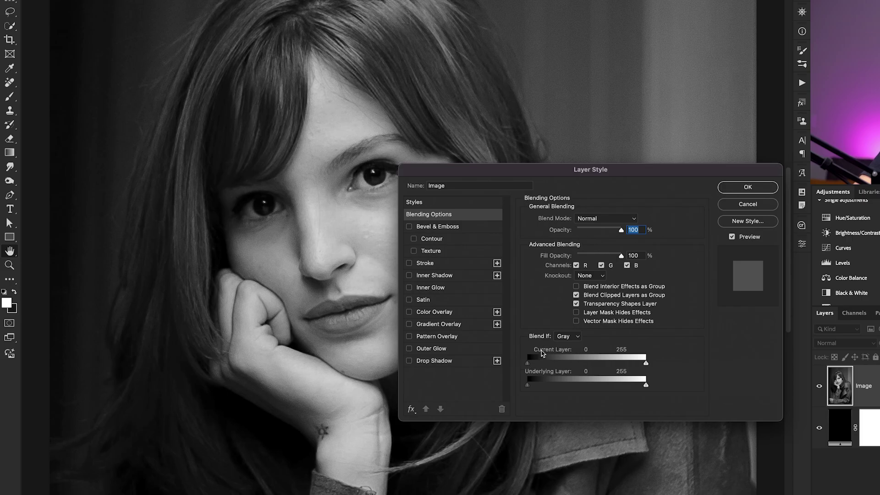
left_click_drag(527, 364, 561, 365)
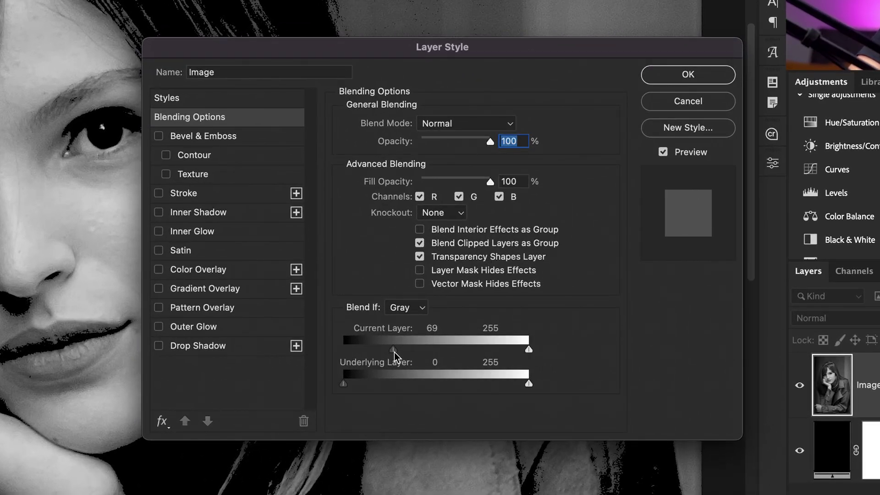
left_click_drag(395, 352, 396, 354)
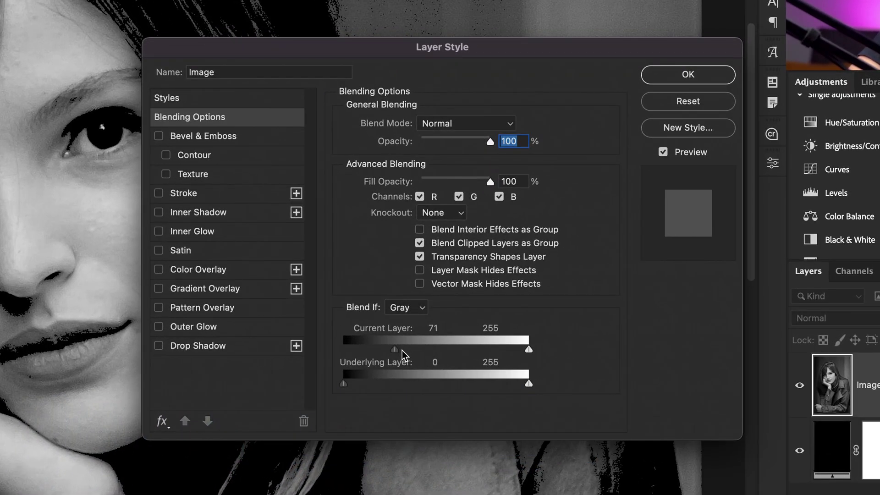
left_click_drag(395, 349, 403, 351)
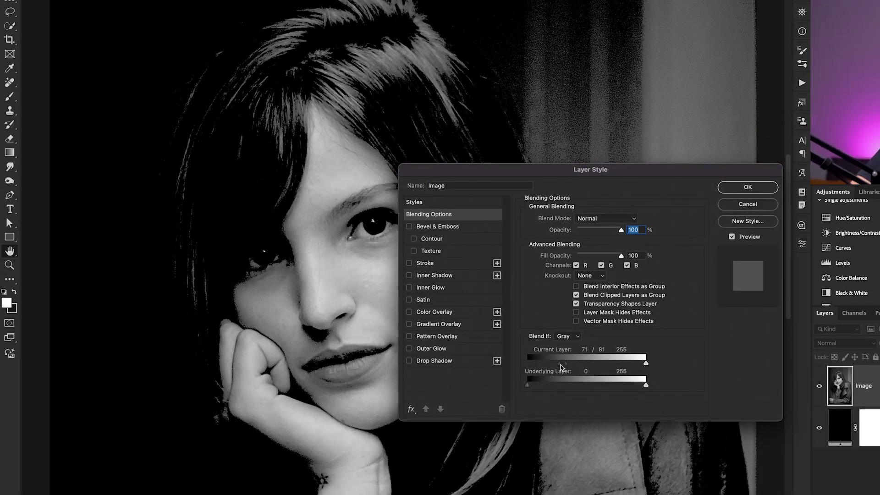
left_click_drag(559, 366, 595, 368)
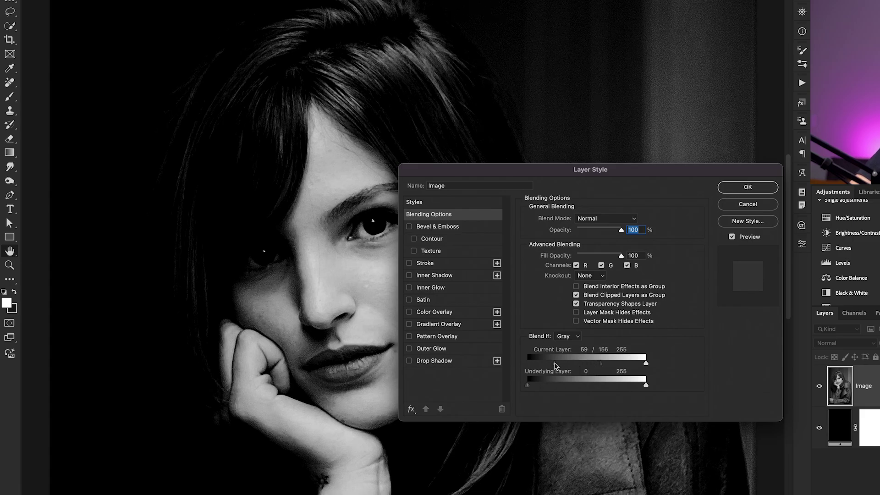
mouse_move(559, 367)
left_mouse_down()
mouse_move(567, 367)
mouse_move(559, 367)
left_mouse_up()
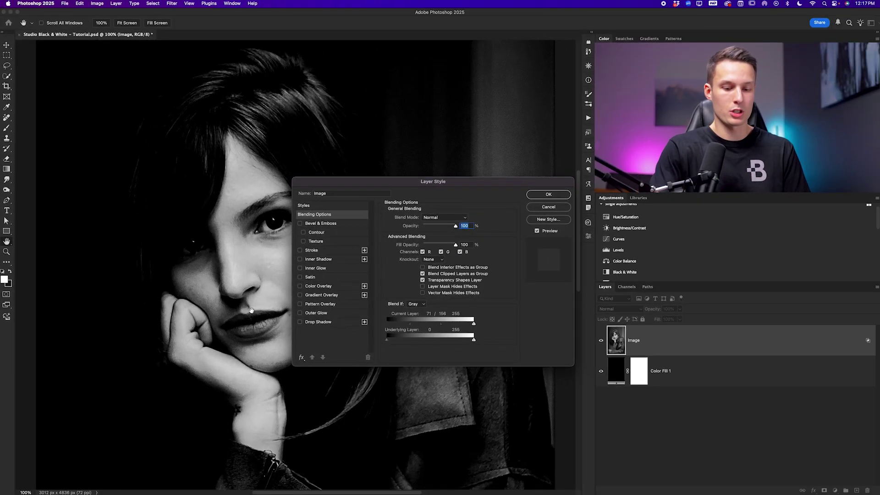
key("super+minus")
left_click_drag(251, 311, 188, 101)
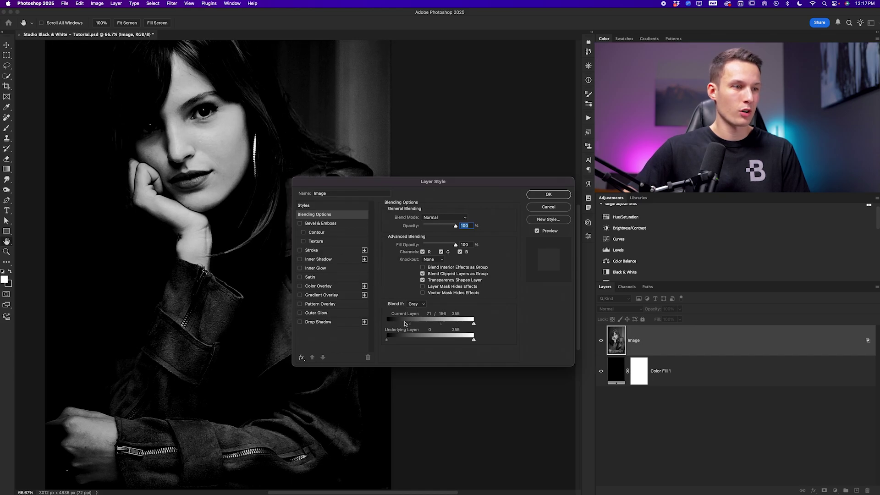
left_click_drag(410, 327, 431, 326)
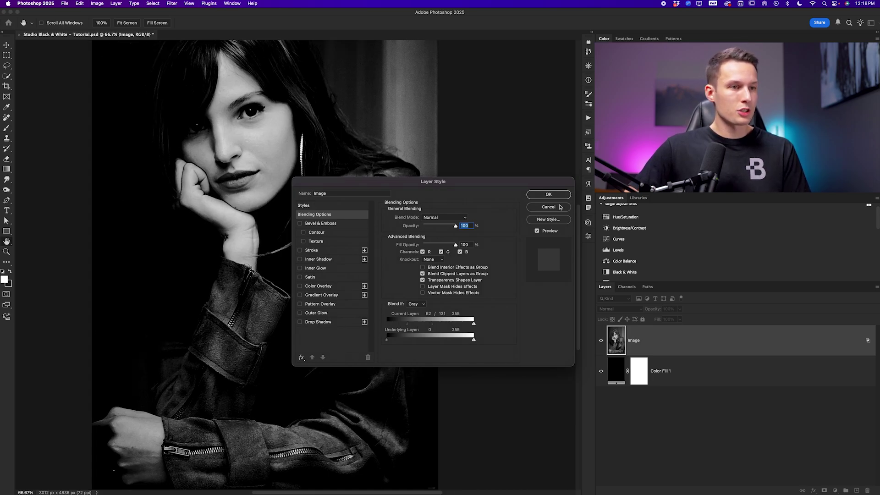
Step: Apply the blending options, then mask the Image layer to the woman using Select Subject
left_click(549, 194)
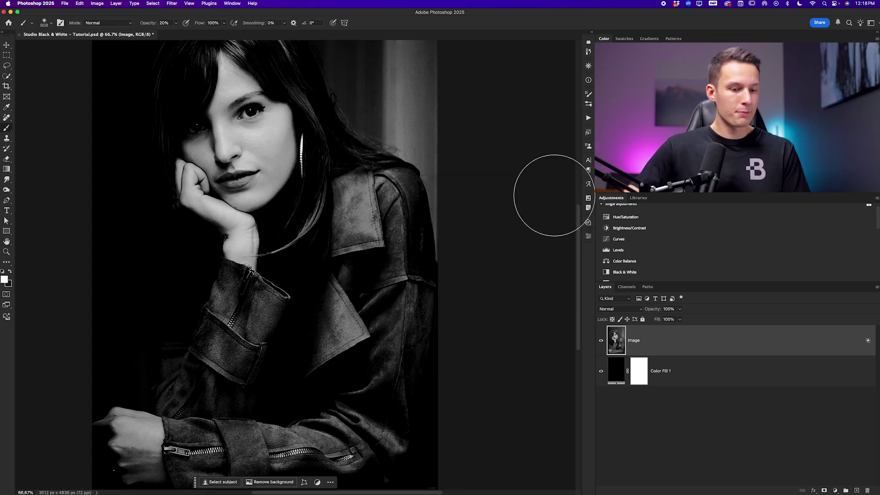
key("super+minus")
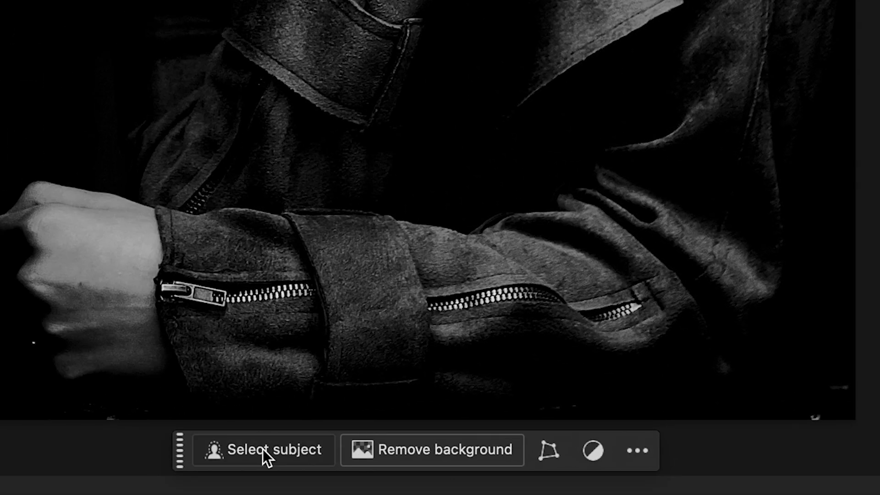
left_click(263, 449)
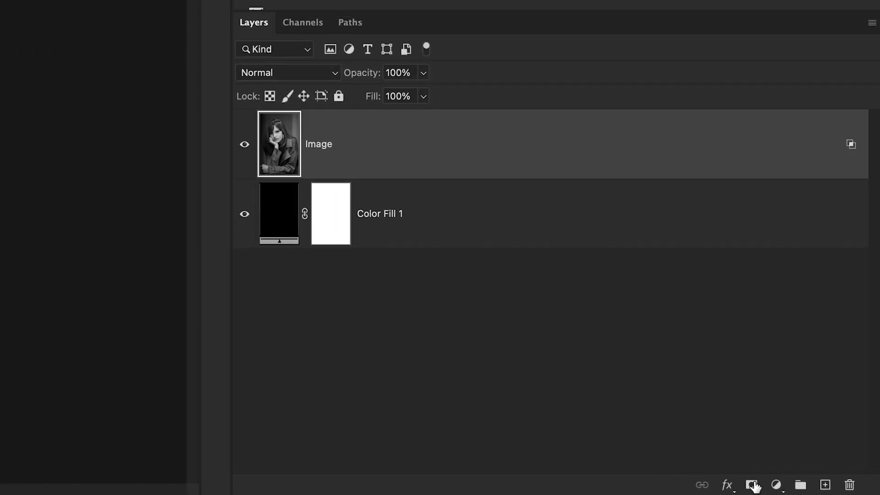
left_click(824, 490)
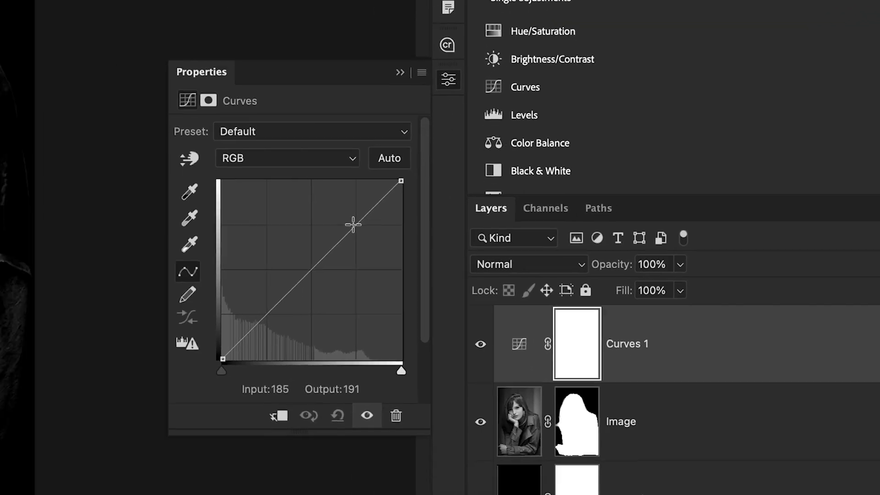
Step: Give Curves 1 a contrast S-curve with blacks lifted to output 40, clipped to the portrait
left_click_drag(353, 225, 351, 217)
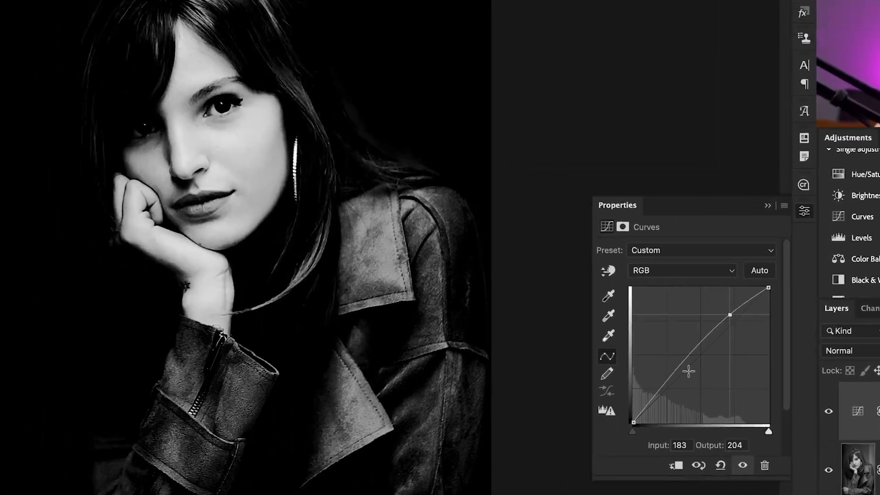
left_click_drag(664, 387, 664, 386)
left_click_drag(749, 407, 752, 407)
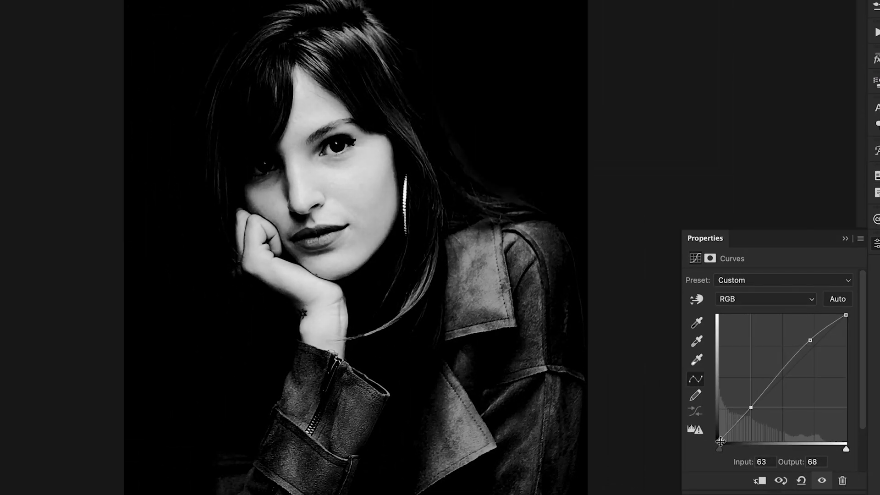
left_click_drag(720, 442, 718, 421)
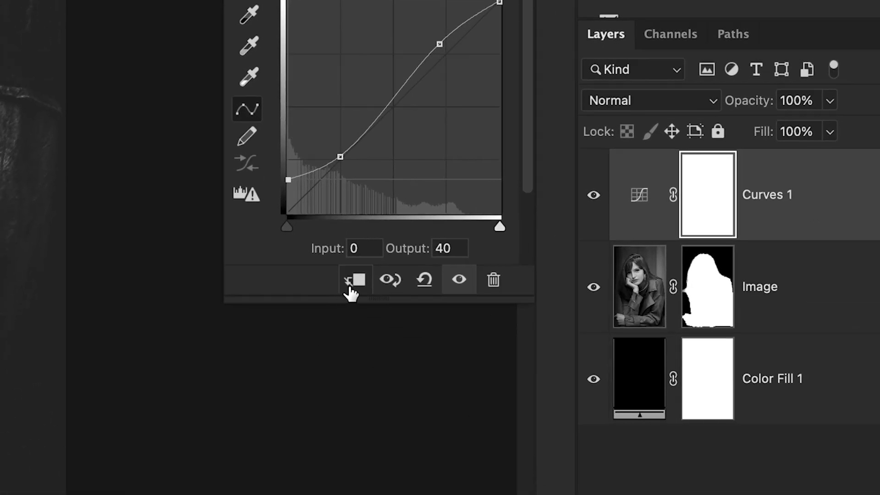
left_click(350, 286)
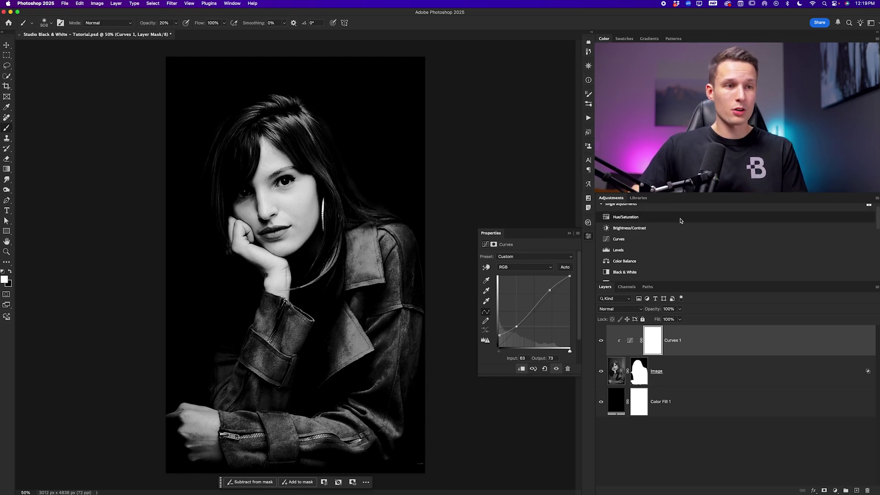
Step: Add a new Curves adjustment layer and rename it Darkening
left_click(625, 240)
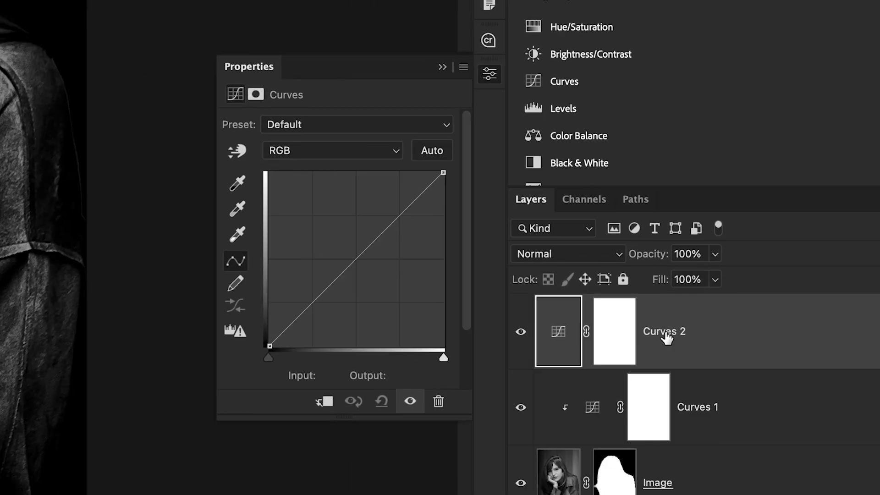
double_click(212, 487)
type("Darkening")
key("Return")
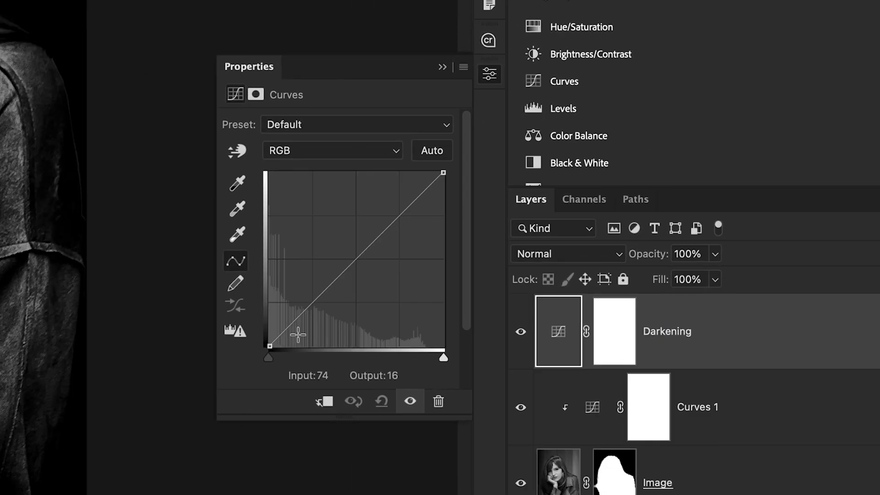
Step: Crush the shadows and lower the white point output to 199 on the Darkening curve
left_click(269, 344)
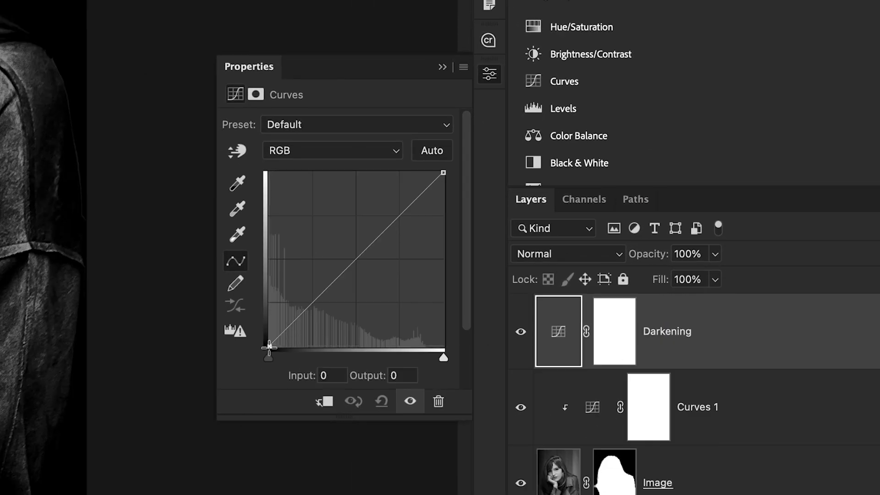
left_click_drag(269, 346, 289, 347)
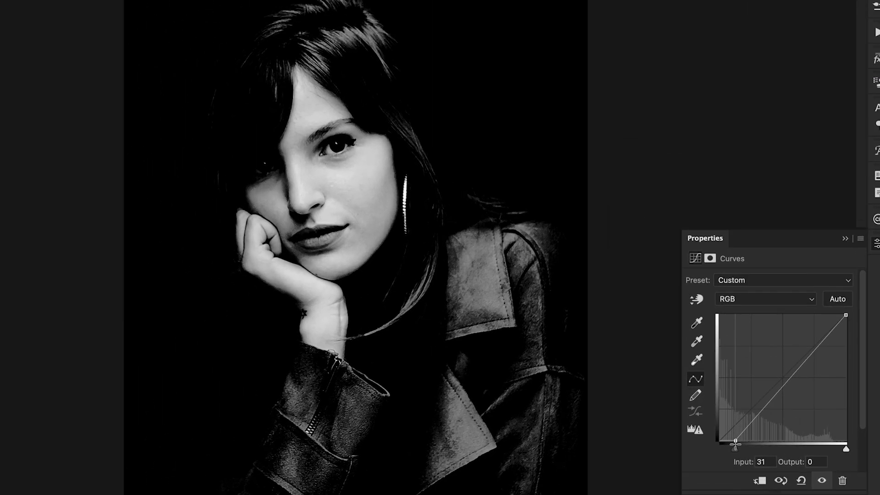
left_click_drag(735, 444, 737, 444)
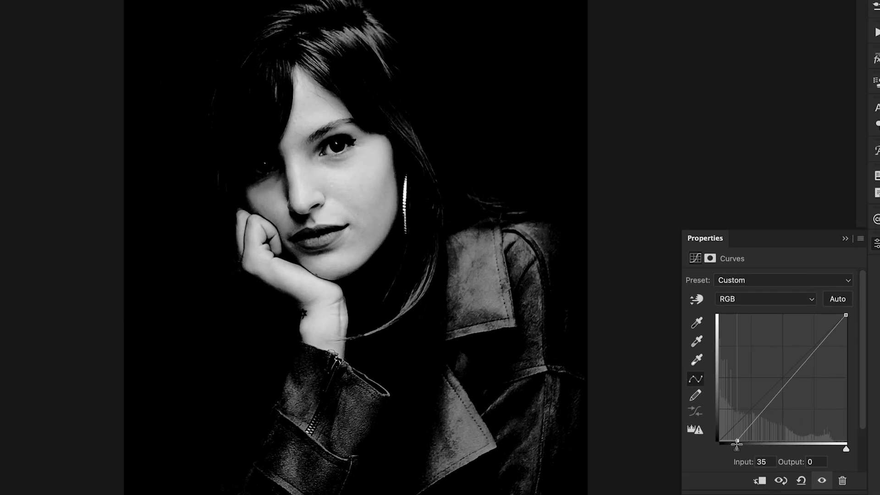
left_click_drag(846, 315, 858, 350)
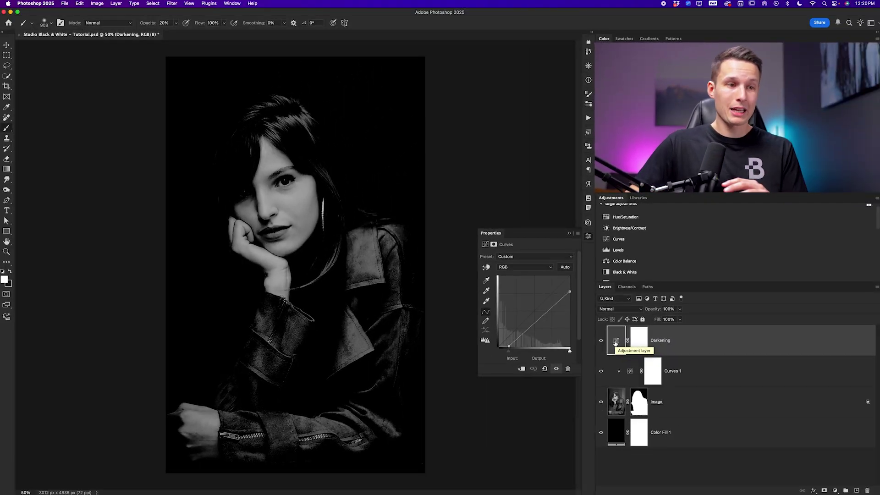
left_click(637, 339)
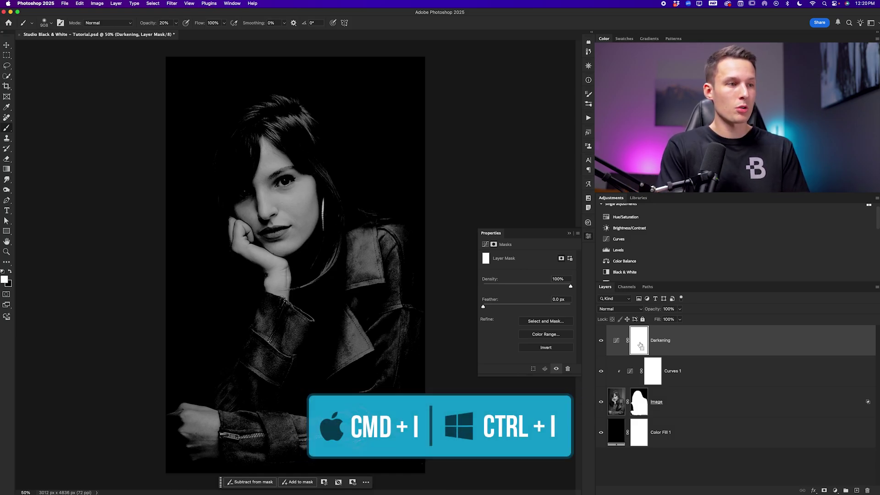
Step: Invert the Darkening mask and set up a Soft Round brush at 50% opacity
key("super+i")
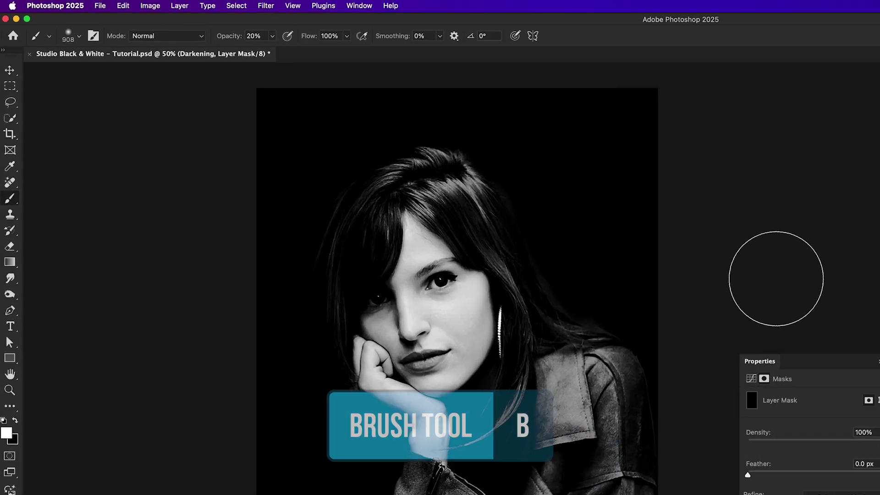
left_click(46, 23)
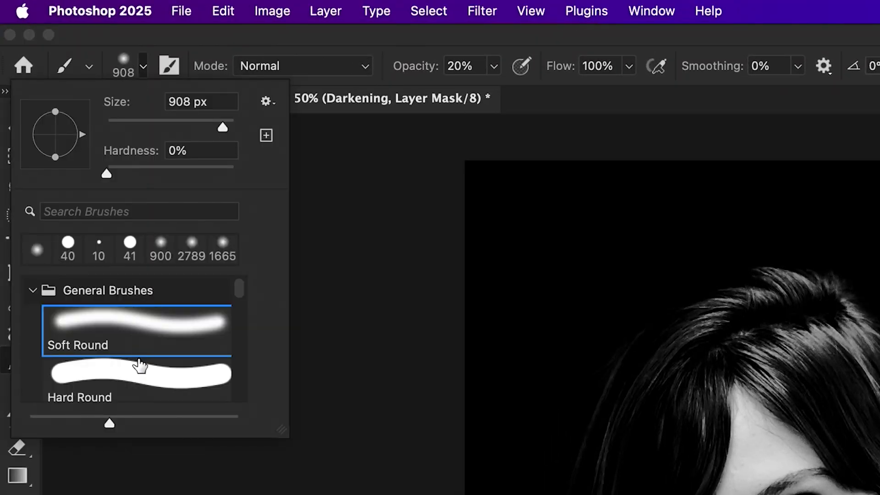
left_click(112, 337)
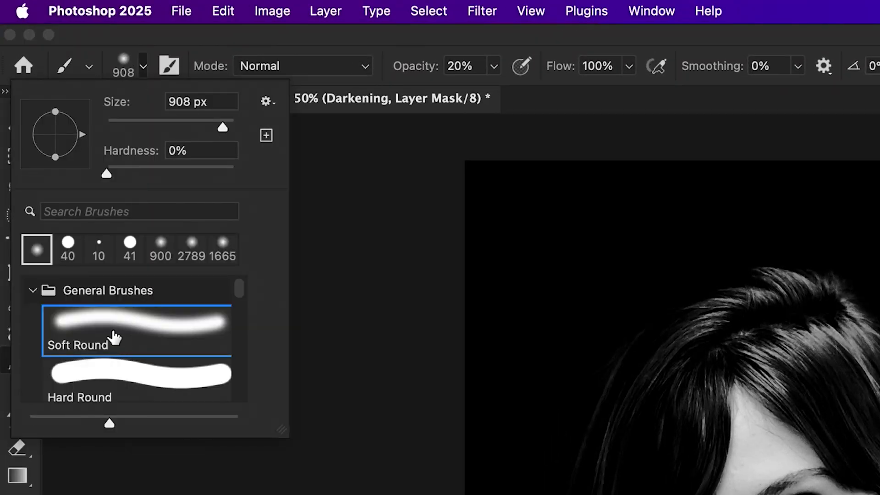
left_click(497, 65)
mouse_move(493, 92)
left_mouse_down()
mouse_move(530, 96)
mouse_move(522, 98)
left_mouse_up()
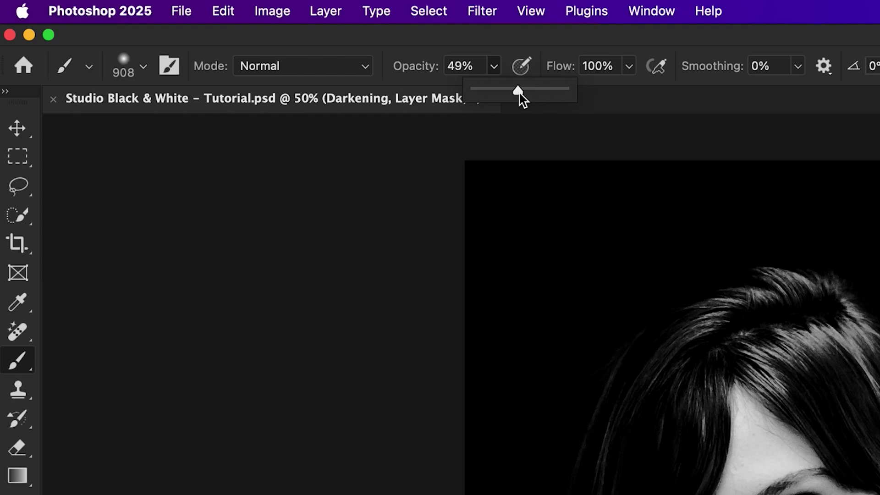
left_click_drag(522, 98, 524, 98)
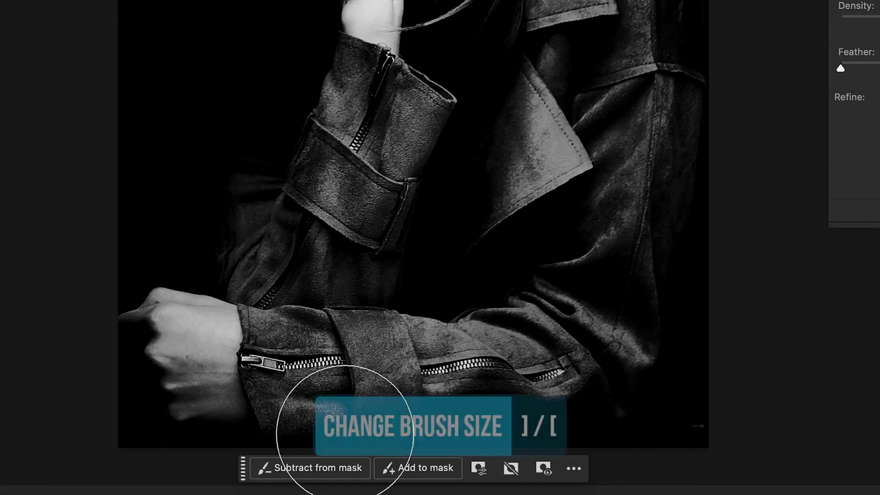
Step: Paint the darkening back onto the jacket at size 300, then set a larger brush at 30% opacity
key("bracketleft")
key("bracketleft")
key("bracketleft")
key("bracketleft")
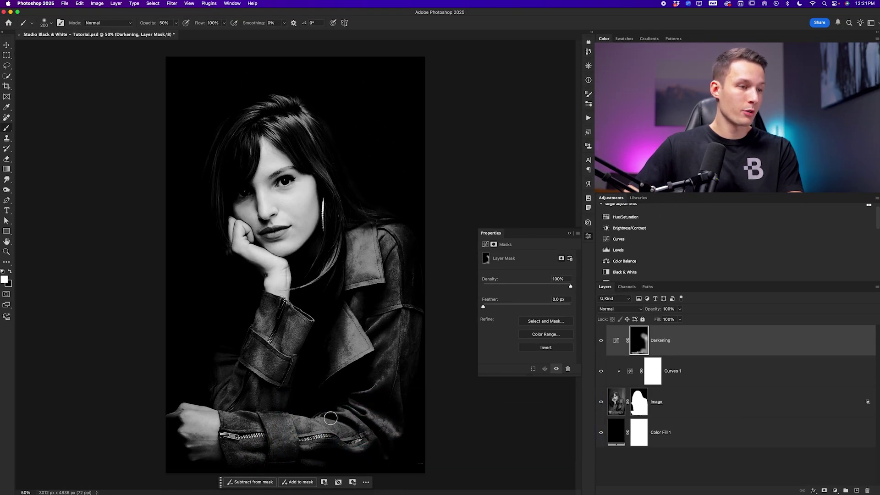
key("bracketright")
key("bracketright")
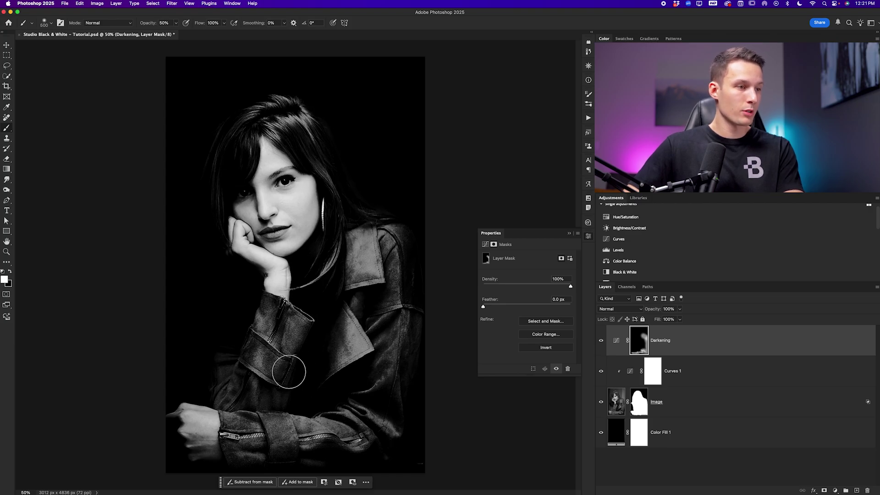
key("bracketleft")
key("bracketleft")
mouse_move(223, 377)
left_mouse_down()
mouse_move(247, 332)
mouse_move(251, 297)
mouse_move(232, 343)
left_mouse_up()
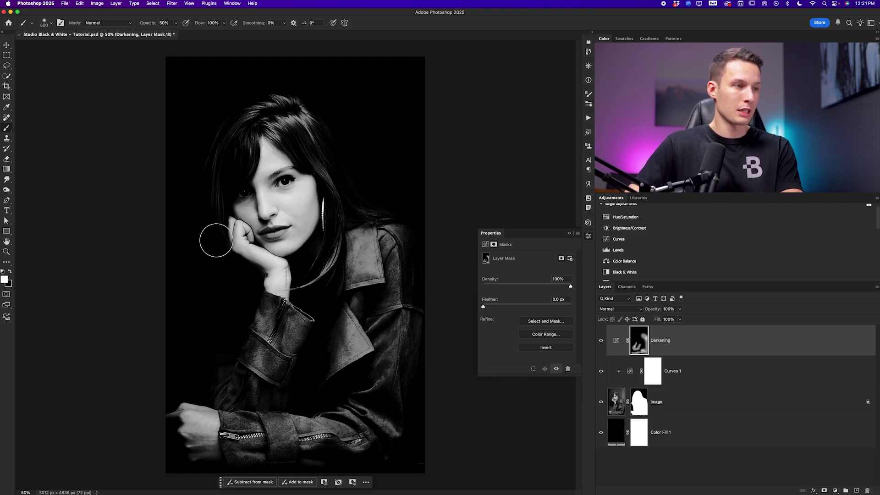
key("bracketright")
key("bracketright")
key("bracketright")
key("bracketright")
key("bracketright")
key("bracketright")
key("3")
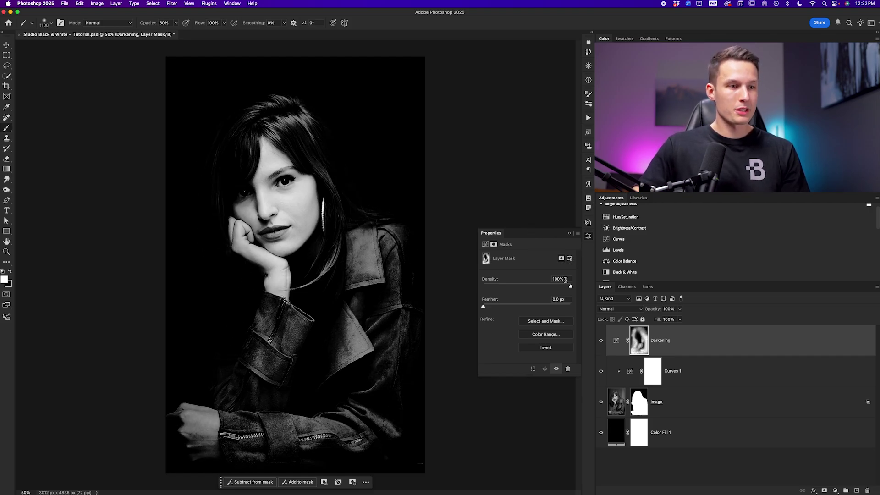
Step: Toggle the Darkening layer off and on to compare, then reselect its curve settings
left_click(600, 346)
left_click(600, 346)
left_click(600, 346)
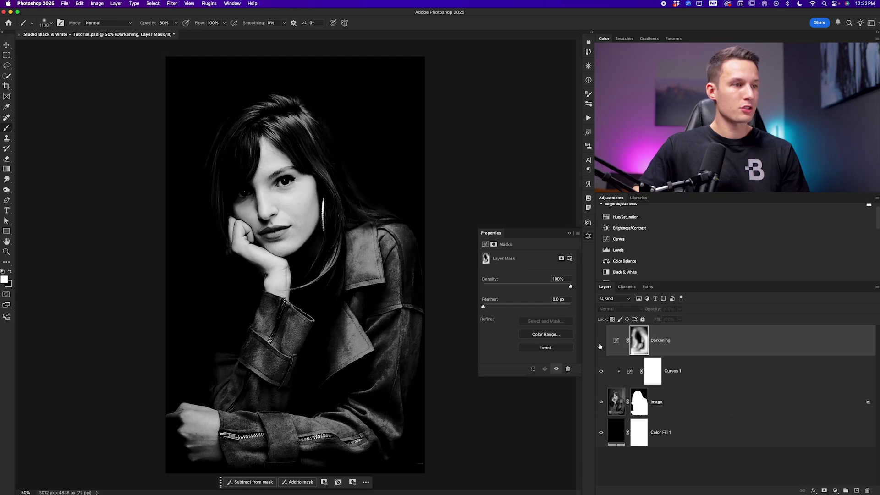
left_click(600, 346)
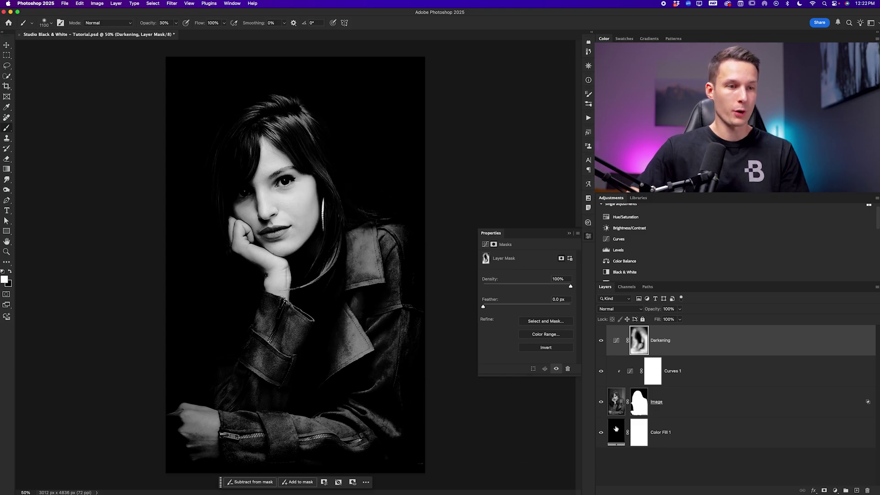
left_click(677, 343)
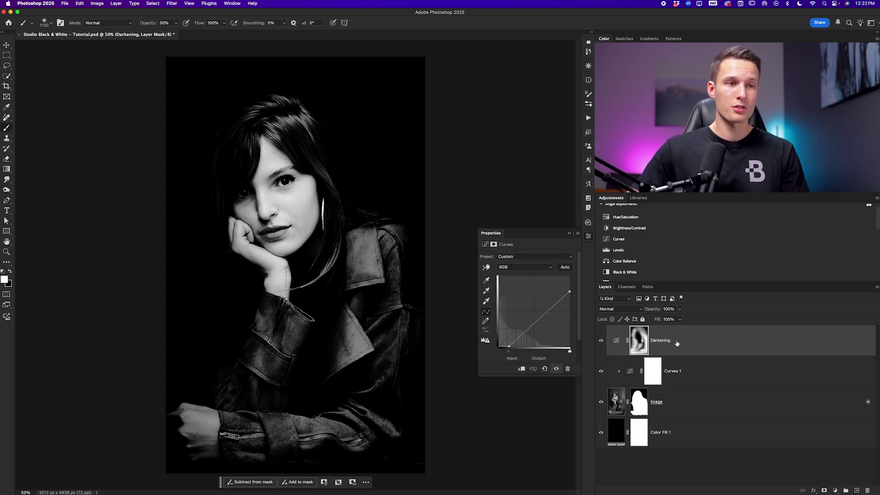
Step: Add Curves 2 with the white point at input 177 and blacks lifted to output 16
left_click(619, 239)
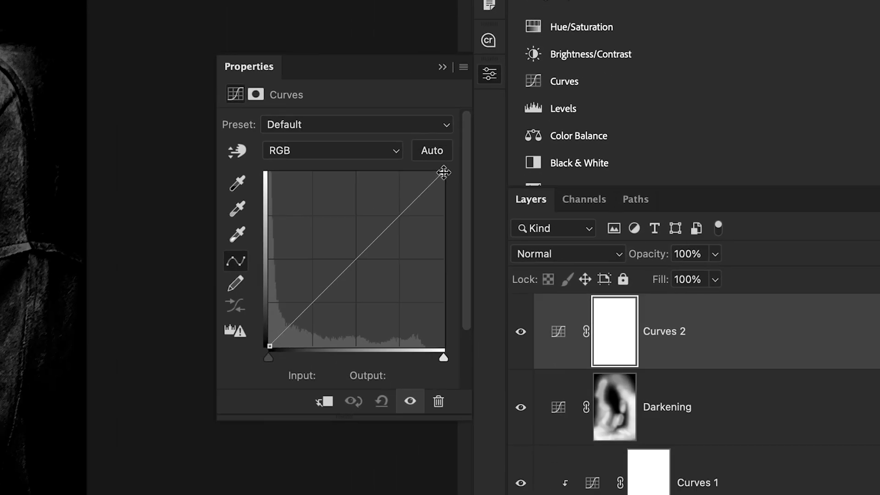
left_click(444, 173)
left_click_drag(444, 172, 396, 173)
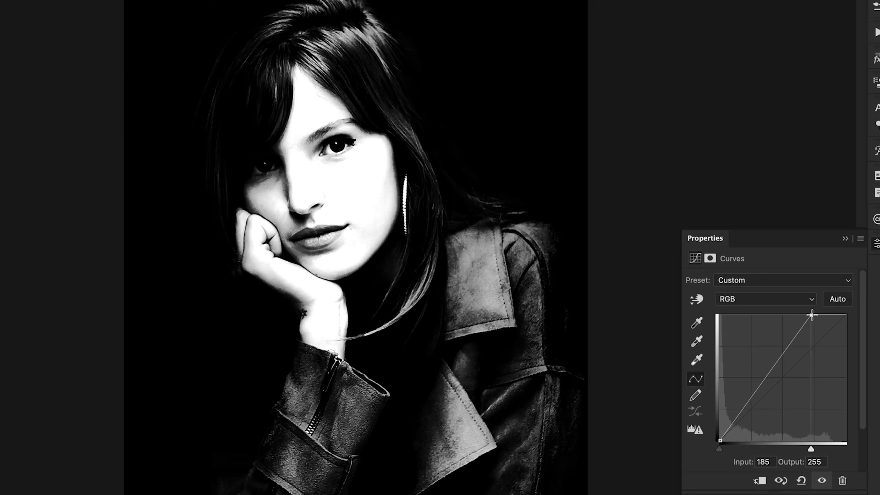
left_click_drag(812, 316, 808, 315)
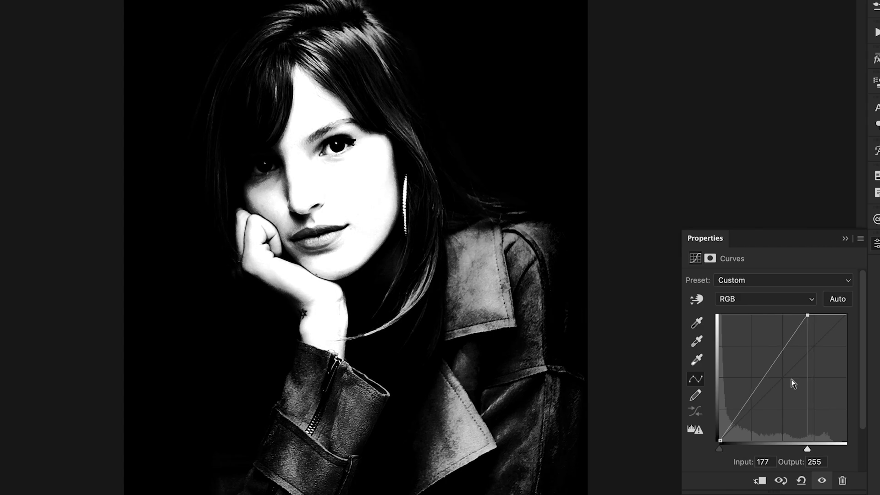
left_click_drag(721, 441, 714, 434)
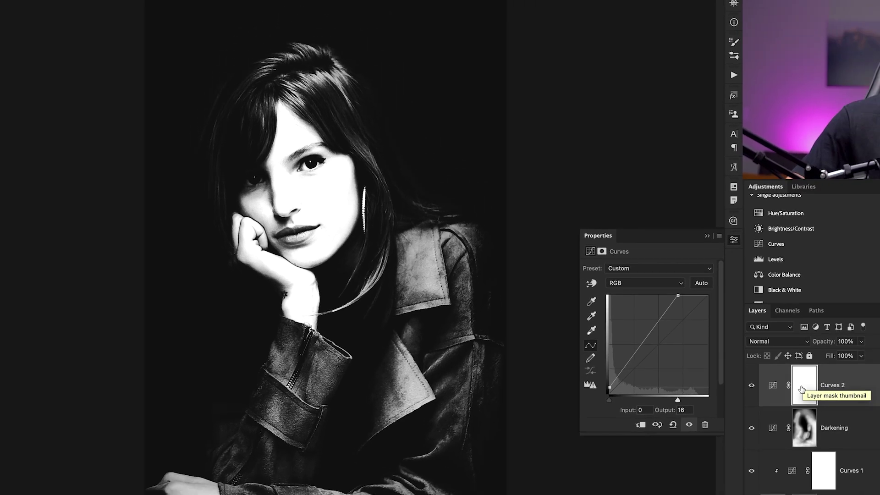
left_click(879, 437)
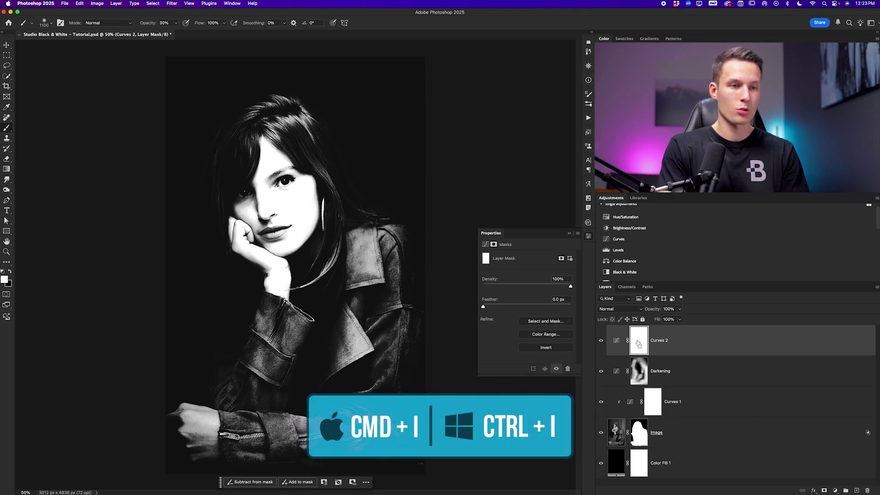
Step: Invert the Curves 2 mask and rename the layer Brightening
key("super+i")
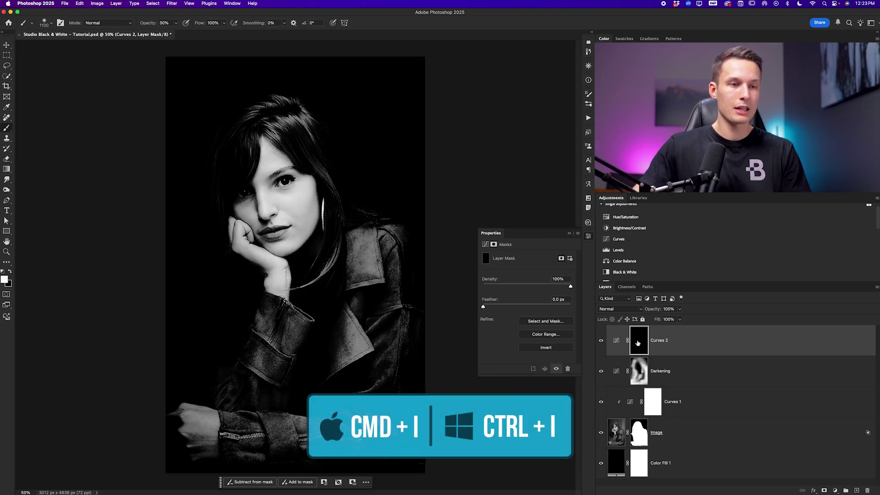
left_click(662, 343)
double_click(661, 342)
type("Brightening")
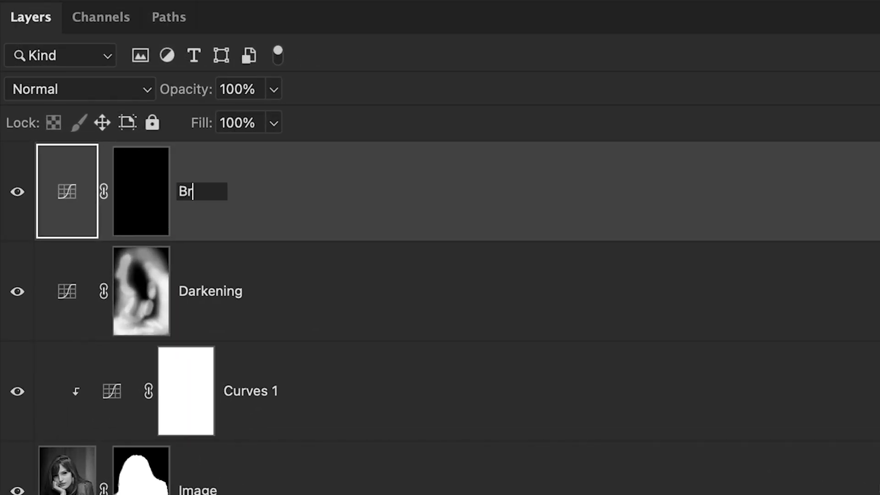
key("Return")
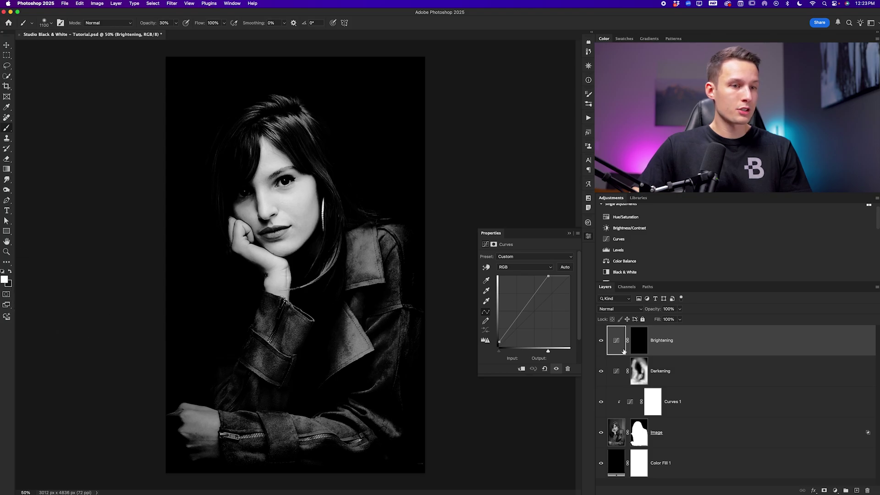
Step: Paint the brightening onto the jacket collar and shoulder on the Brightening mask
left_click(642, 350)
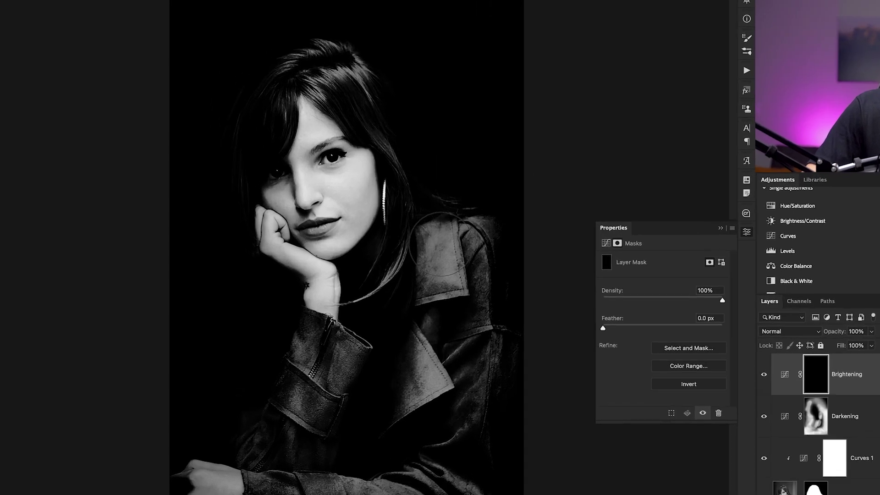
mouse_move(436, 244)
left_mouse_down()
mouse_move(452, 288)
mouse_move(448, 280)
mouse_move(431, 360)
left_mouse_up()
mouse_move(534, 406)
left_mouse_down()
mouse_move(559, 415)
mouse_move(616, 317)
mouse_move(607, 330)
mouse_move(595, 215)
mouse_move(586, 251)
left_mouse_up()
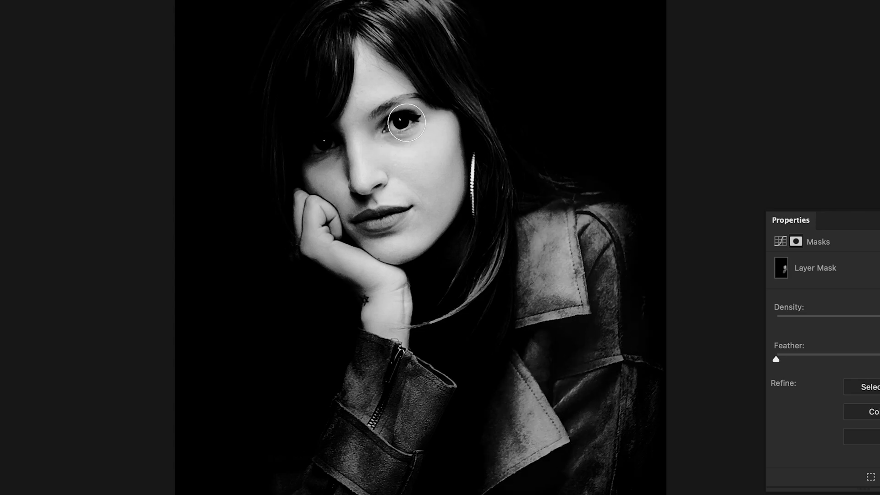
Step: Toggle the Brightening and Darkening layers off and on to compare the effect
left_click(616, 433)
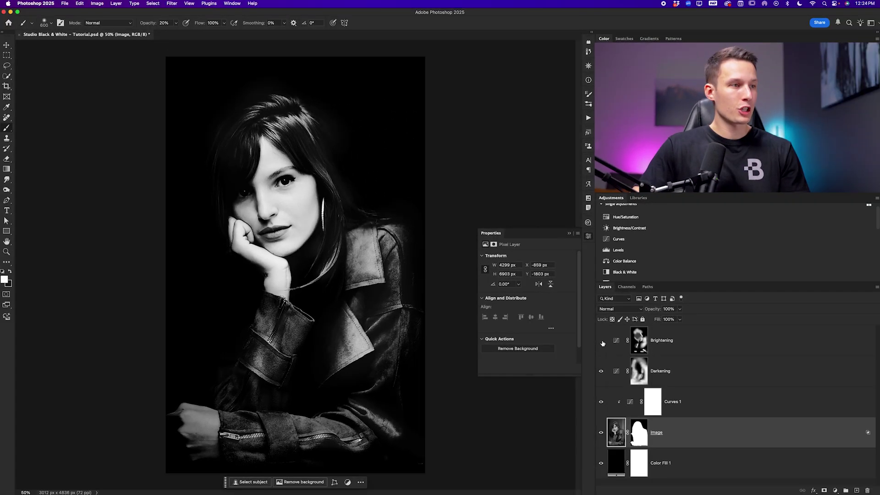
left_click(602, 341)
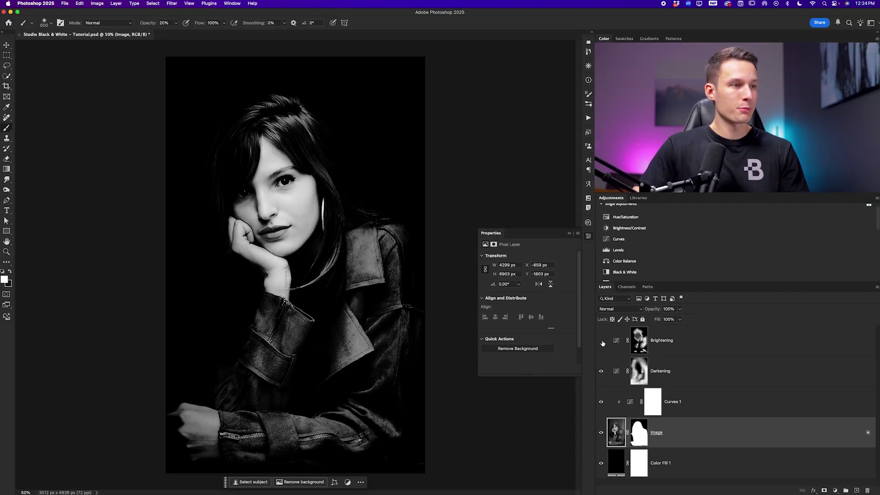
left_click(602, 341)
left_click(601, 341)
left_click(601, 341)
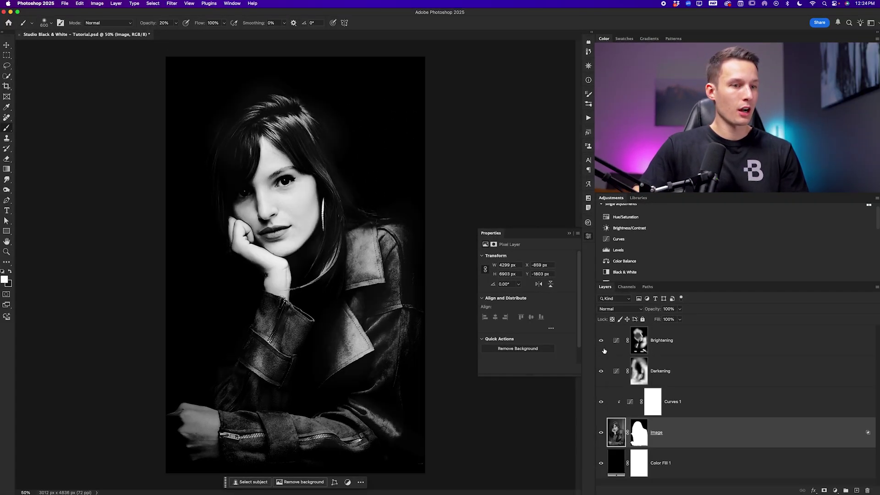
left_click(601, 370)
left_click(600, 343)
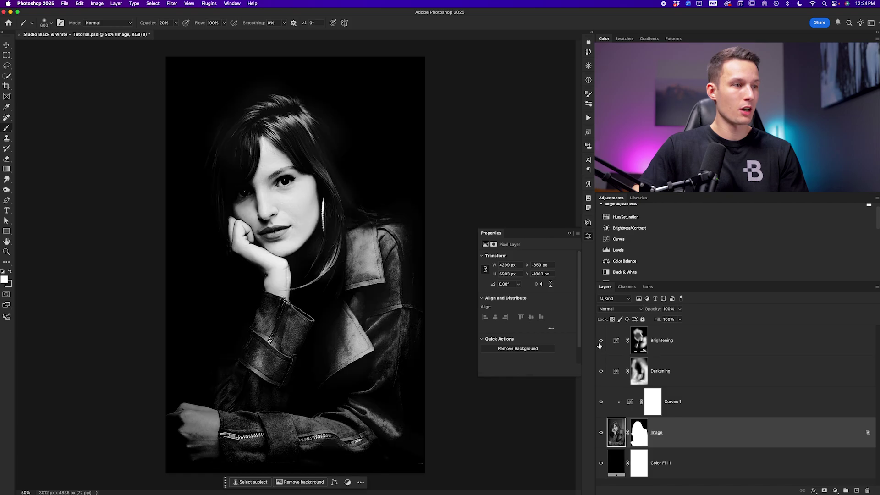
left_click(601, 371)
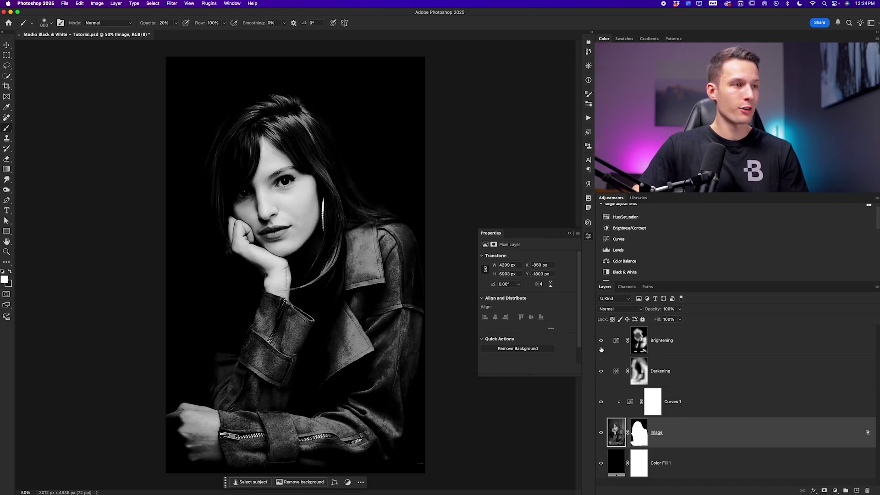
left_click(601, 343)
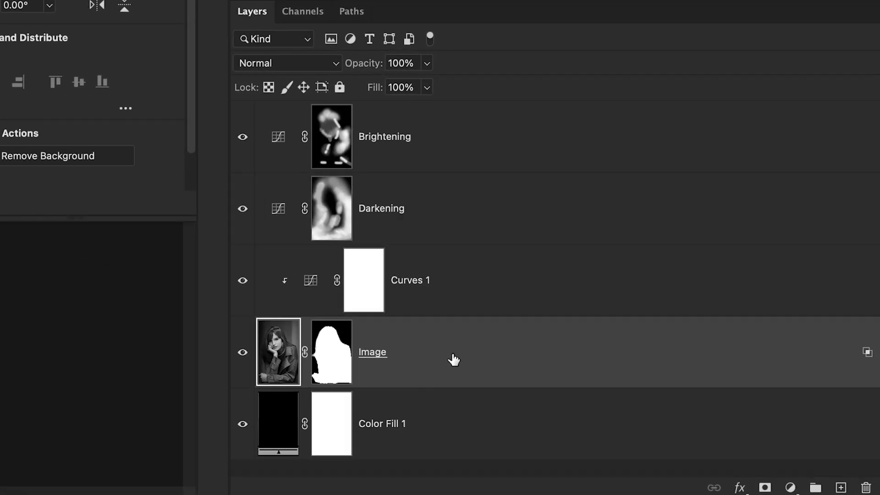
Step: Widen the Image layer's Blend If shadow transition to about 40 for a smoother fade
double_click(454, 360)
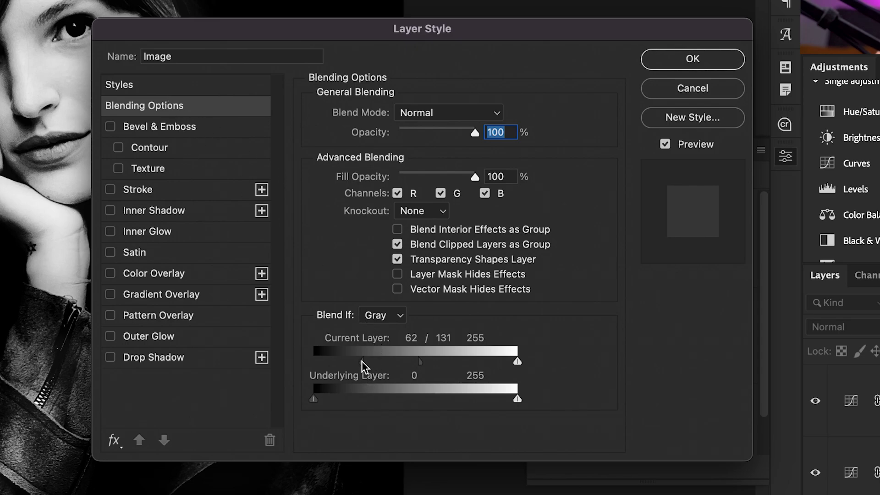
left_click_drag(362, 362, 347, 361)
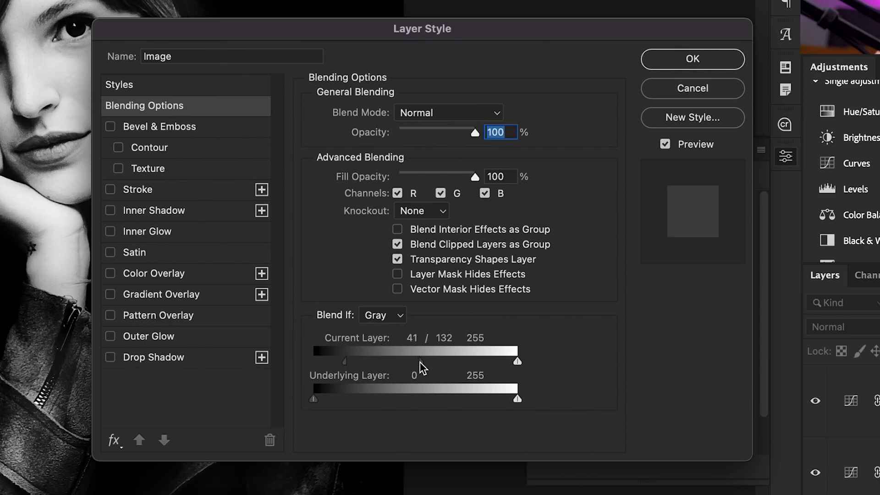
mouse_move(421, 367)
left_mouse_down()
mouse_move(397, 365)
mouse_move(411, 367)
left_mouse_up()
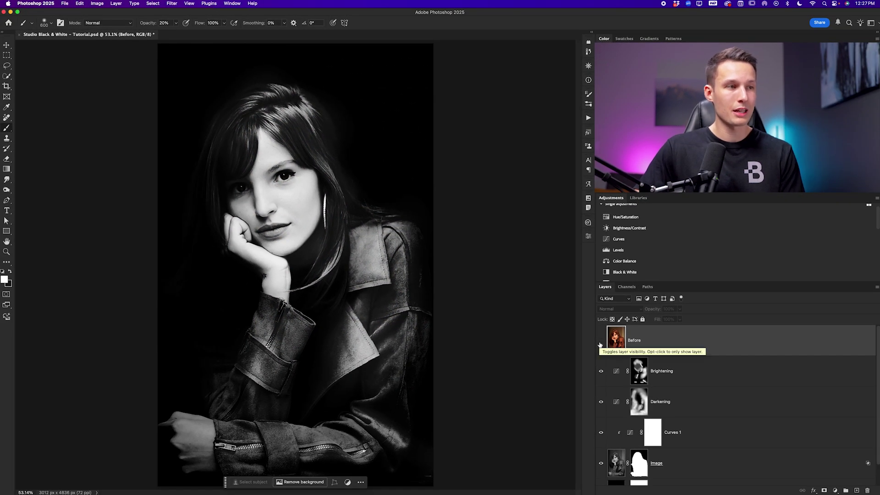
left_click(600, 342)
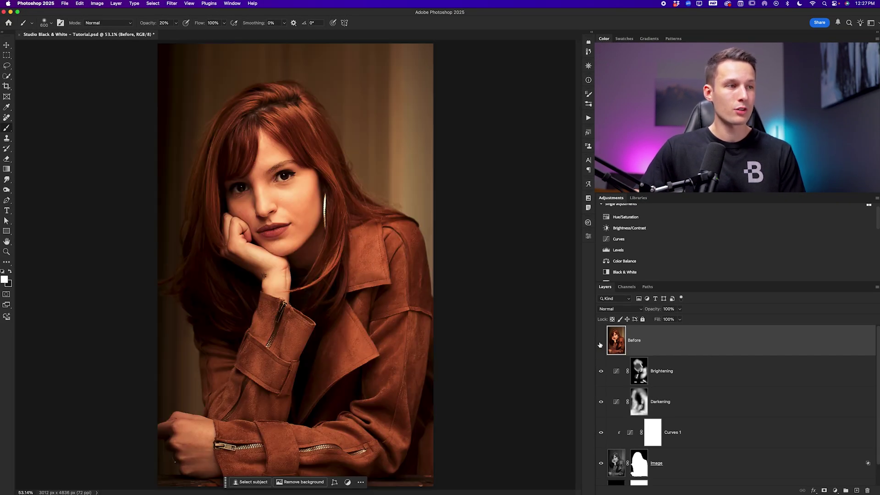
left_click(600, 343)
left_click(600, 343)
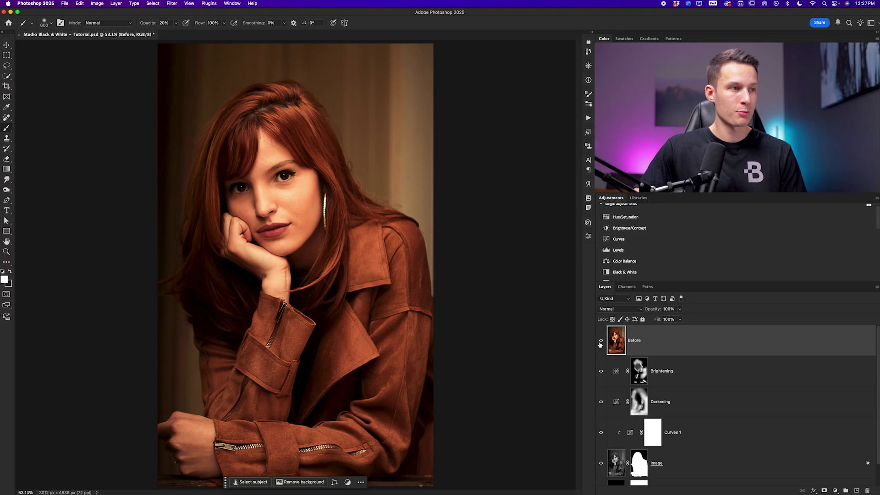
left_click(601, 343)
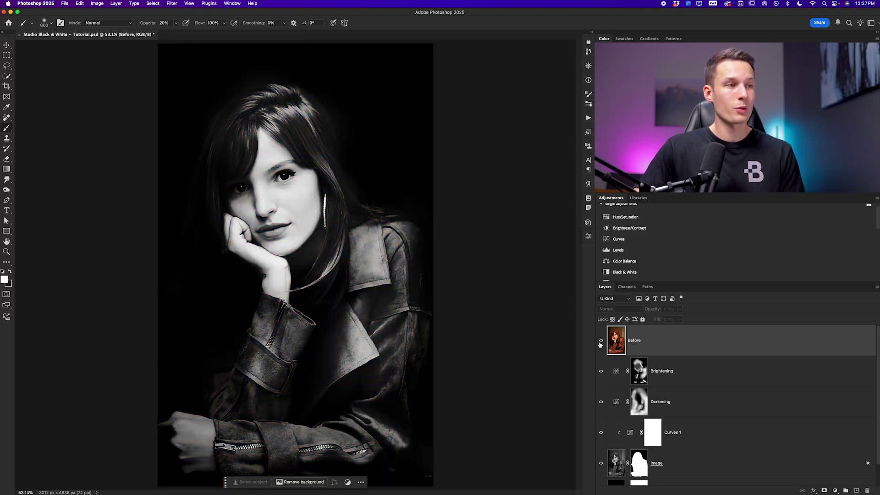
left_click(601, 343)
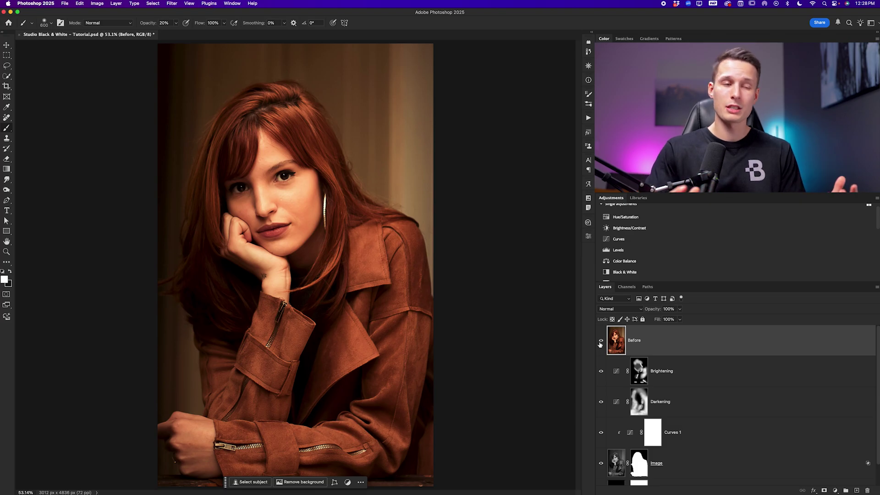
left_click(600, 343)
left_click(600, 343)
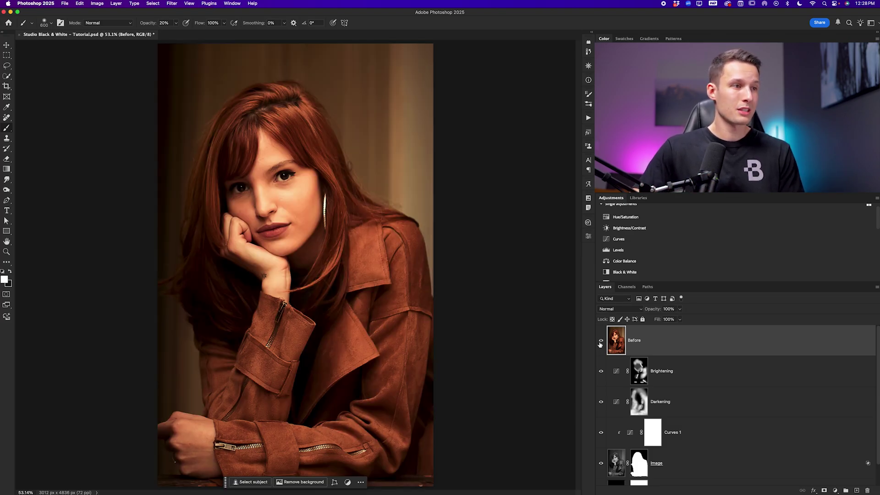
left_click(601, 345)
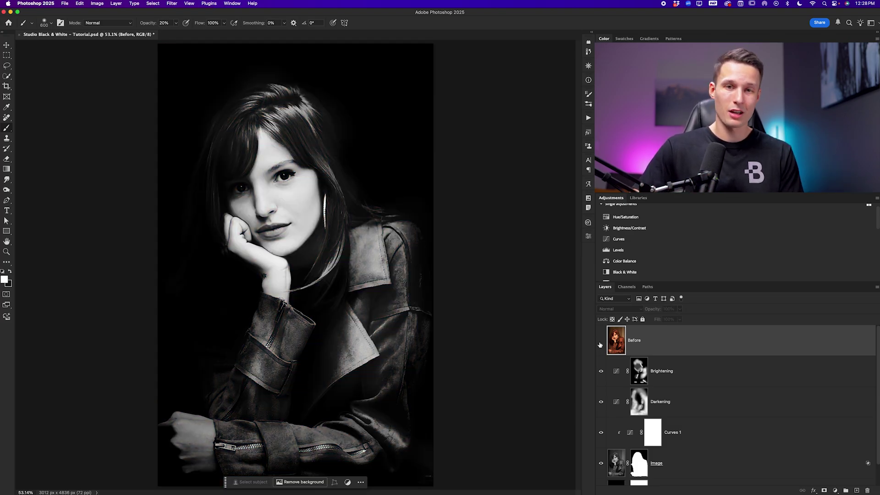